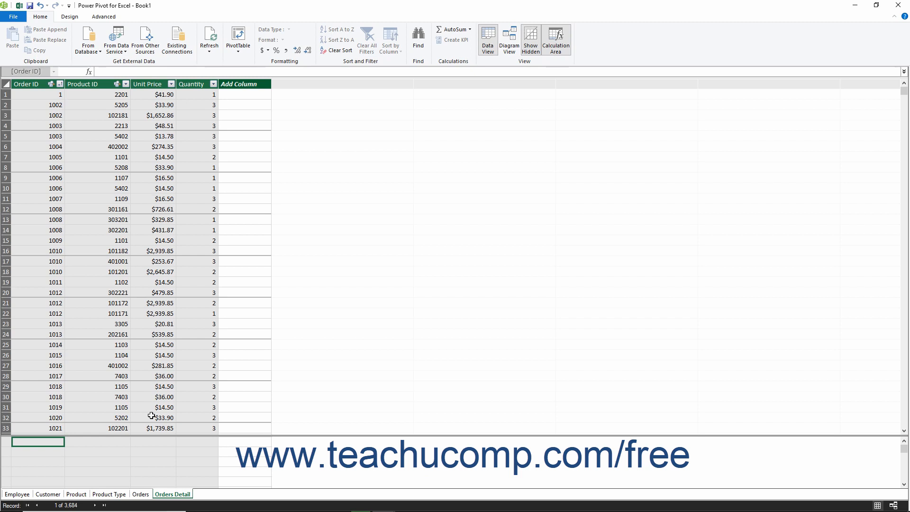
Step: Open the Orders table and examine the Order Date column, selecting its first value
click(159, 494)
click(141, 495)
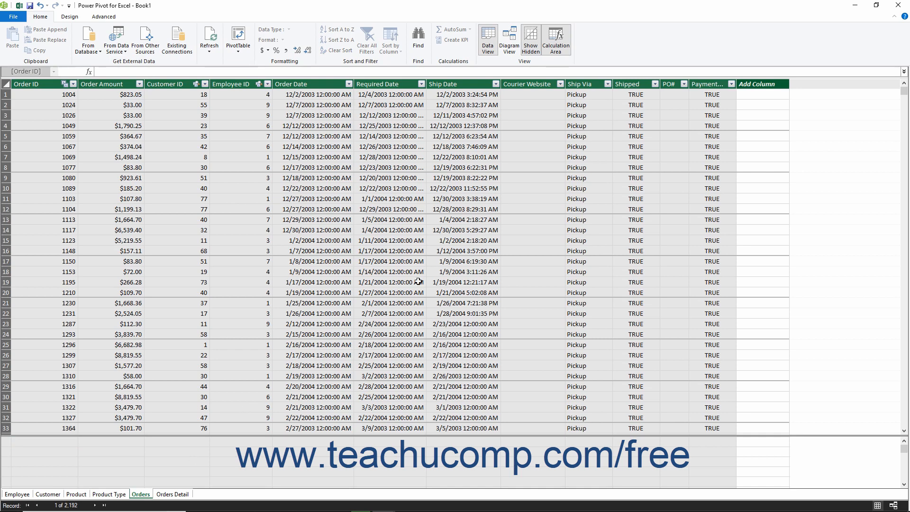
click(318, 96)
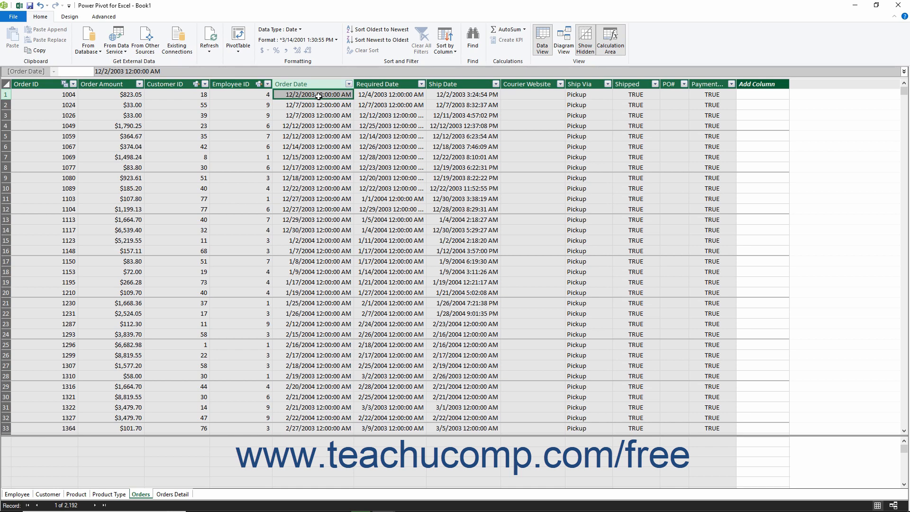
Step: Add a calculated column to the Orders Detail table with the formula =[Unit Price]*'Orders Detail'[Quantity]
click(176, 495)
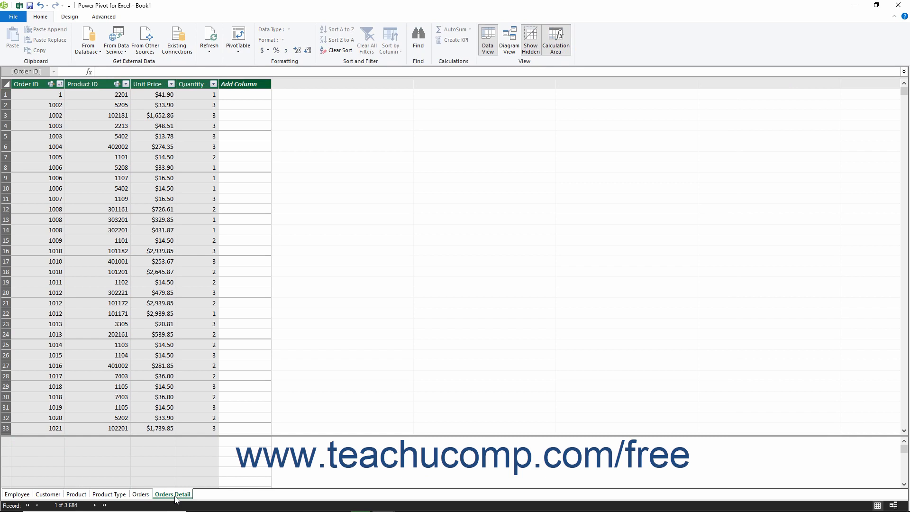
click(257, 97)
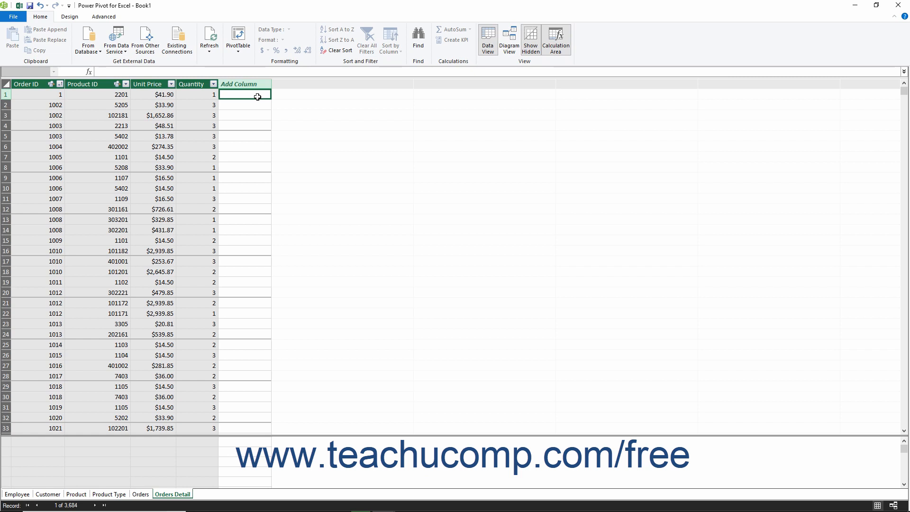
text(=)
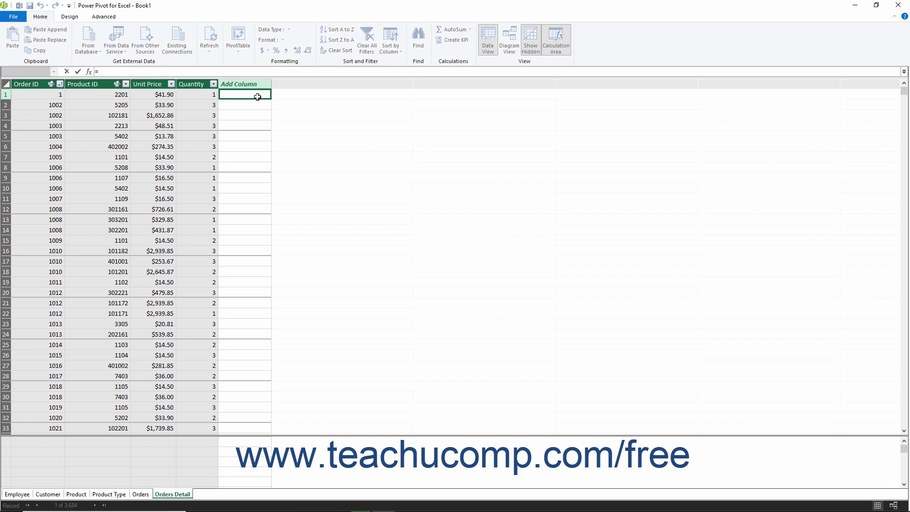
text([)
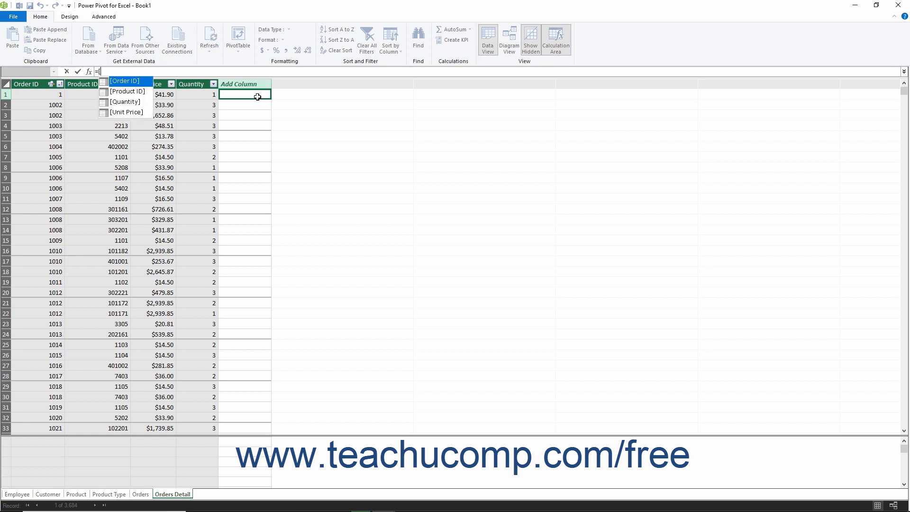
double_click(133, 110)
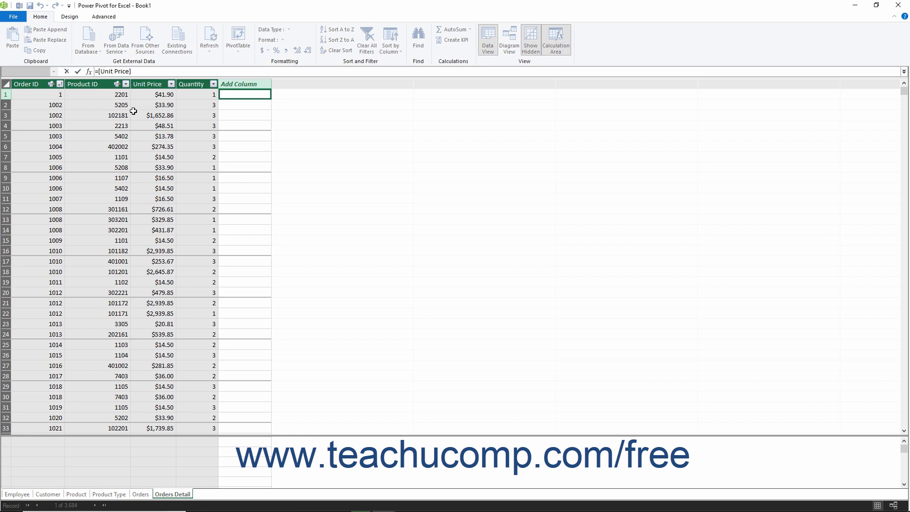
text(*)
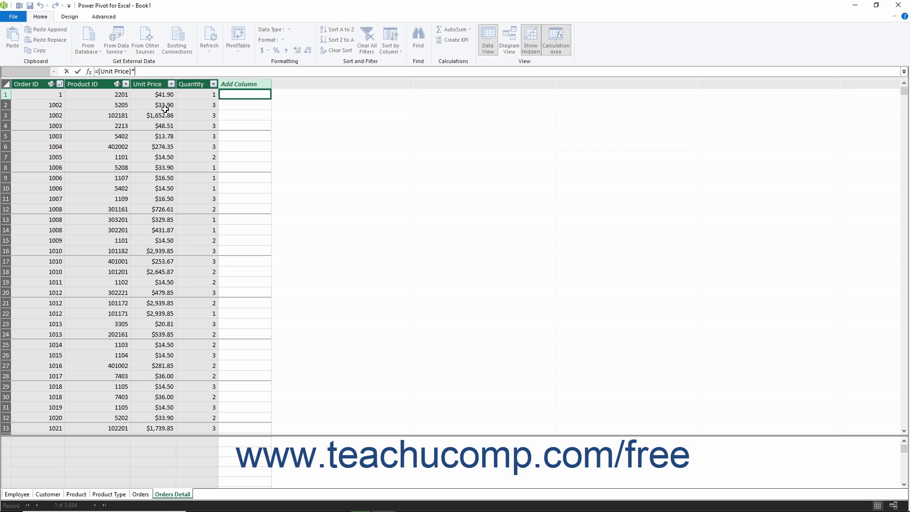
click(191, 86)
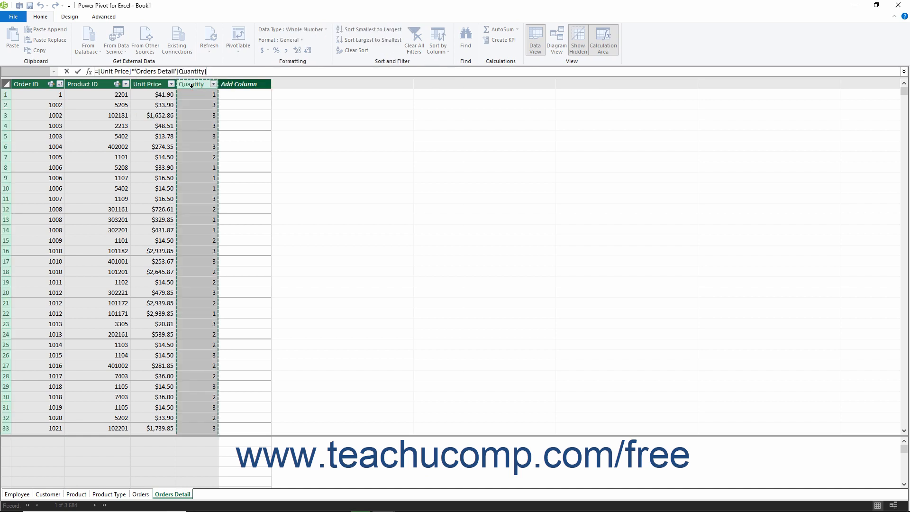
click(78, 72)
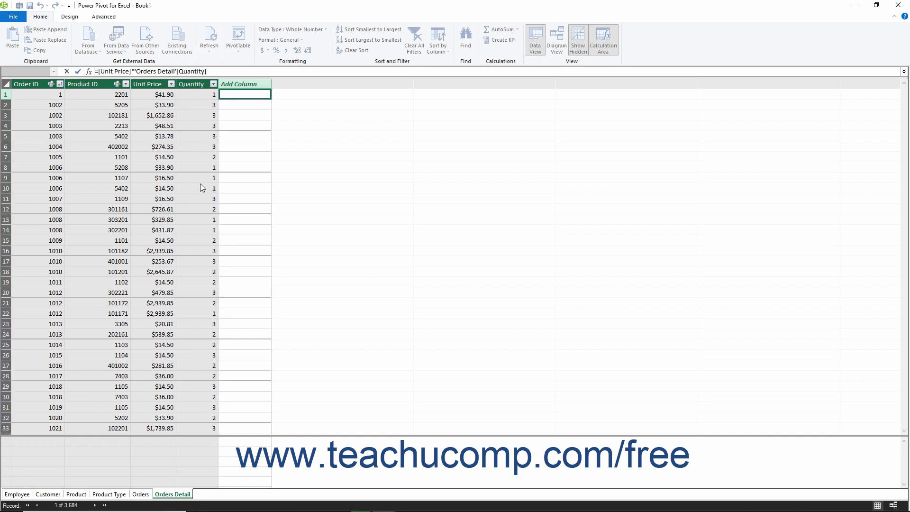
Step: Rename the new calculated column in the Orders Detail table as Order Total
right_click(242, 83)
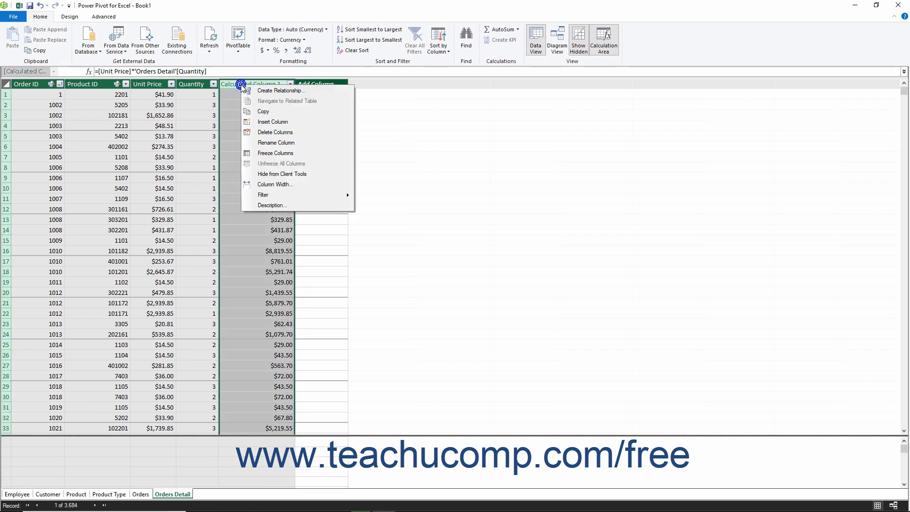
click(264, 142)
text(Orde)
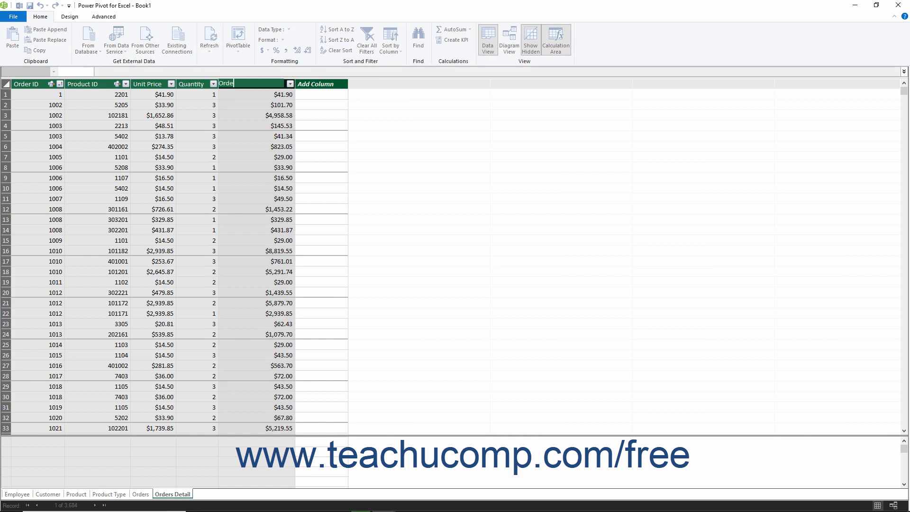
text(r Total)
key(Return)
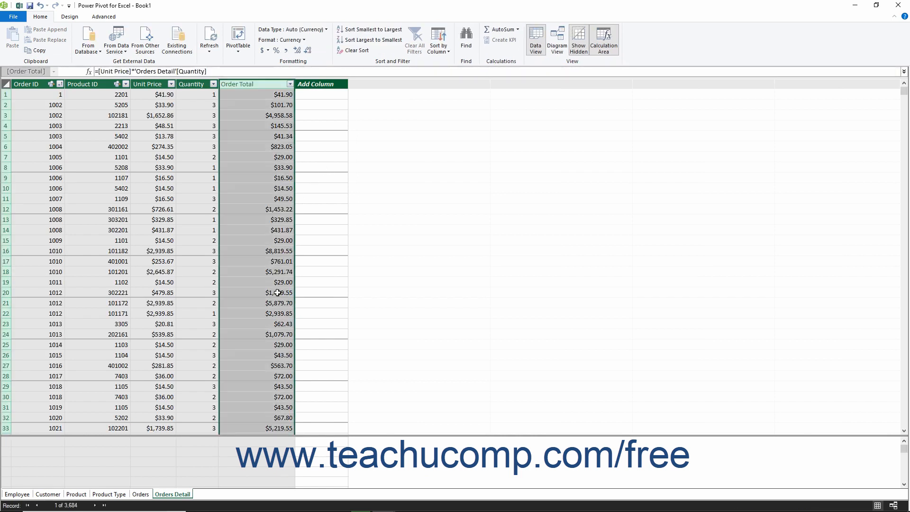
Step: Start a new calculated column in the Orders table by inserting the IF function from the Logical category
click(140, 494)
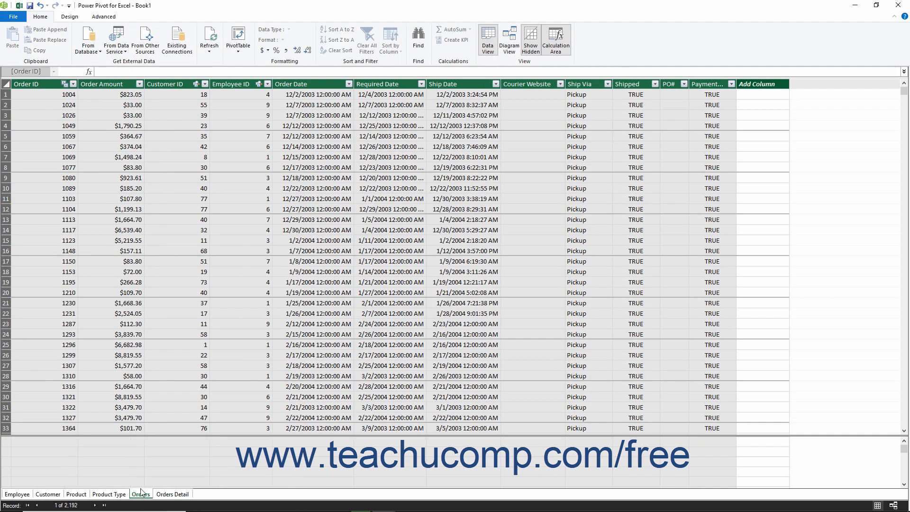
click(752, 94)
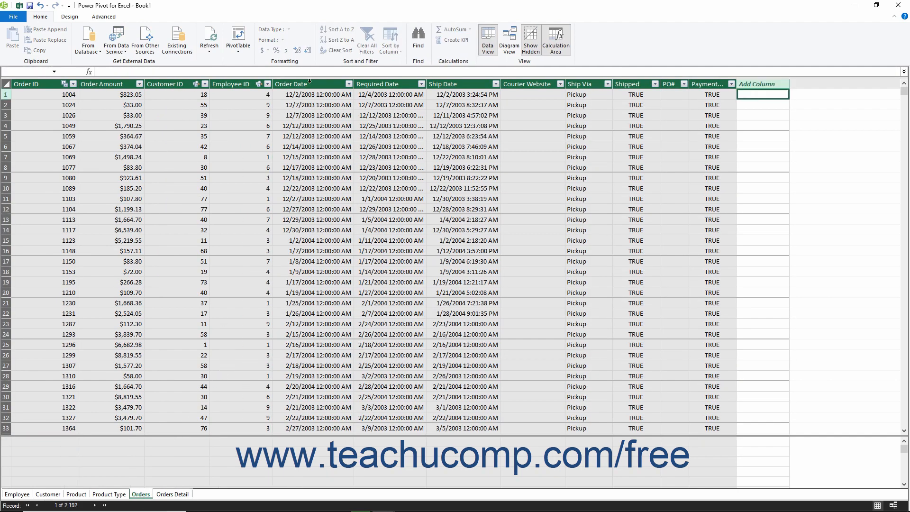
click(75, 17)
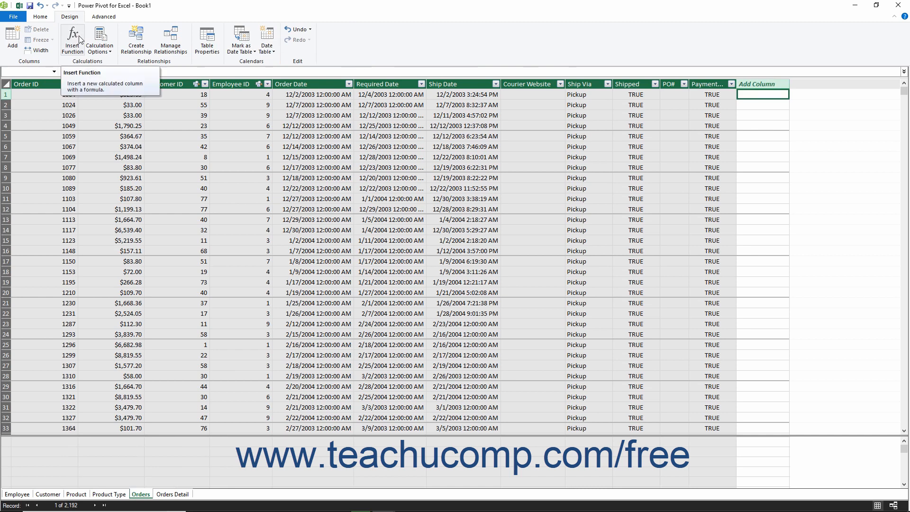
click(73, 38)
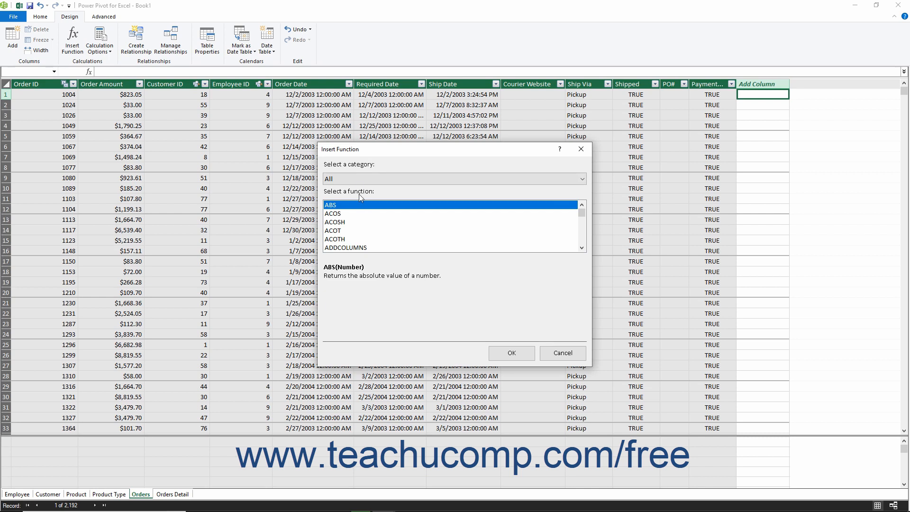
click(358, 178)
click(345, 232)
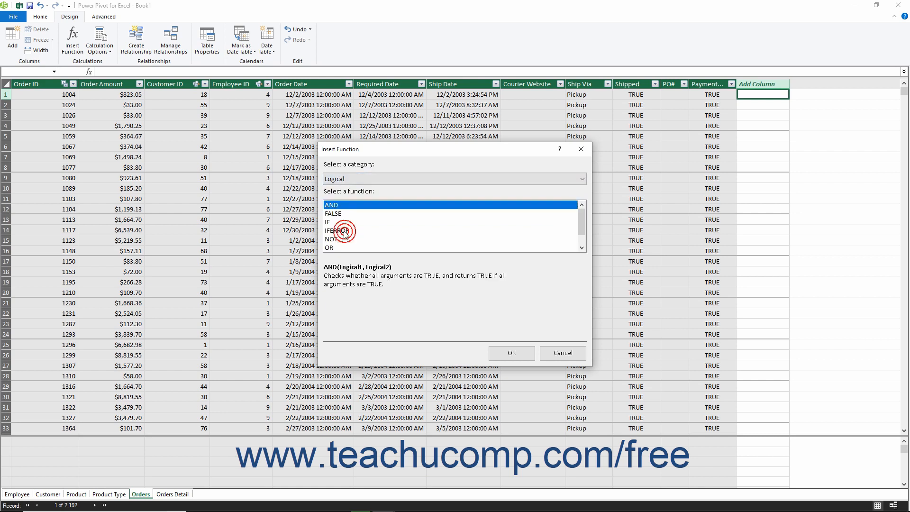
click(335, 223)
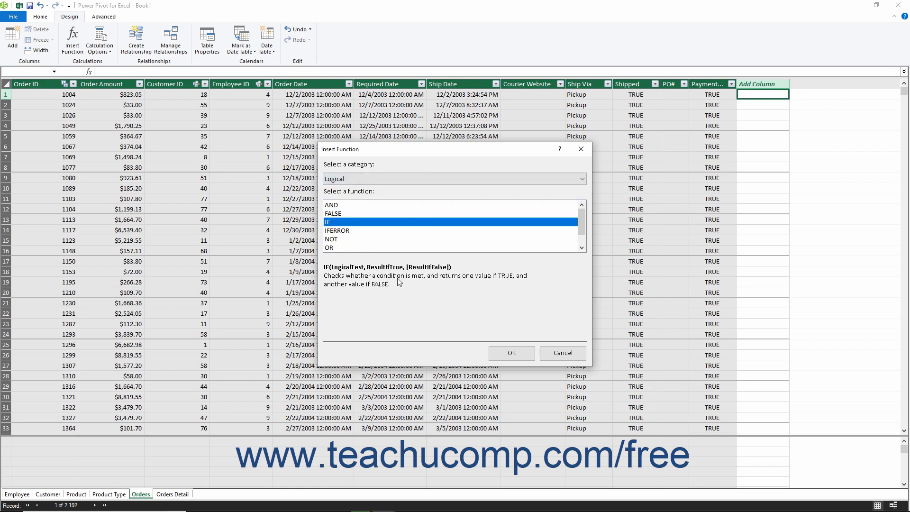
click(511, 353)
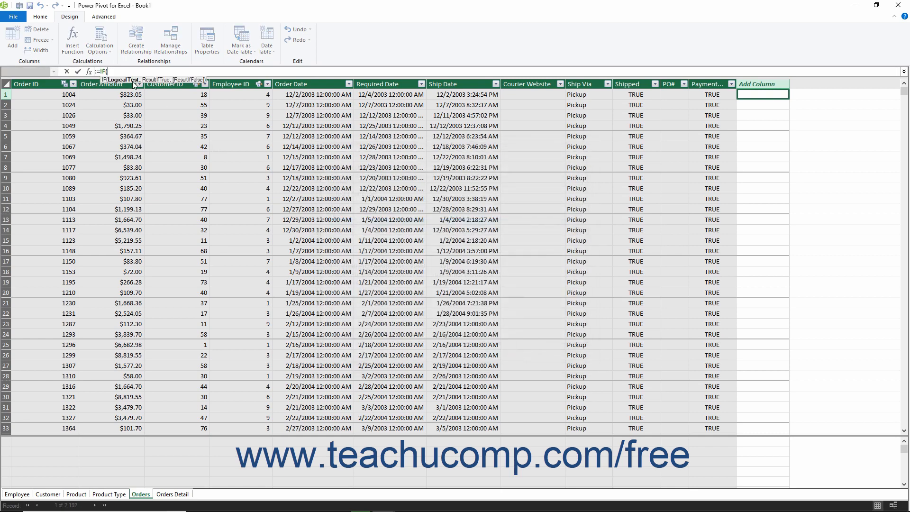
Step: Complete the column formula as =IF(MONTH([Order Date])<=3,1,IF(AND(MONTH([Order Date]>3),MONTH([Order Date])<=6),2,IF(AND(MONTH([Order Date]>6),MONTH([Order Date])<=9),3,4)))
text(MONTH([Order Date])<=3,1,IF(AND(MONTH([Order Date]>3),MONTH([Order Date])<=6),2,IF(AND(MONTH([Order Date]>6),MONTH([Order Date])<=9),3,4))))
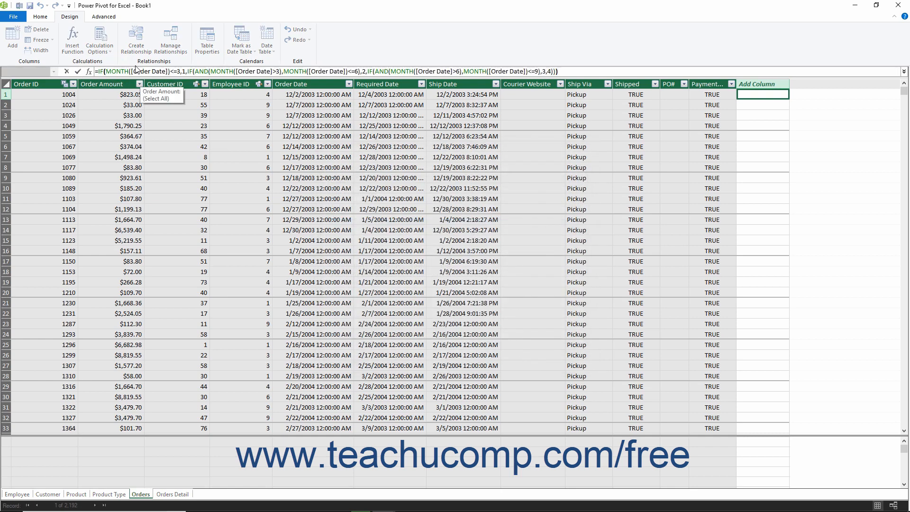
text())
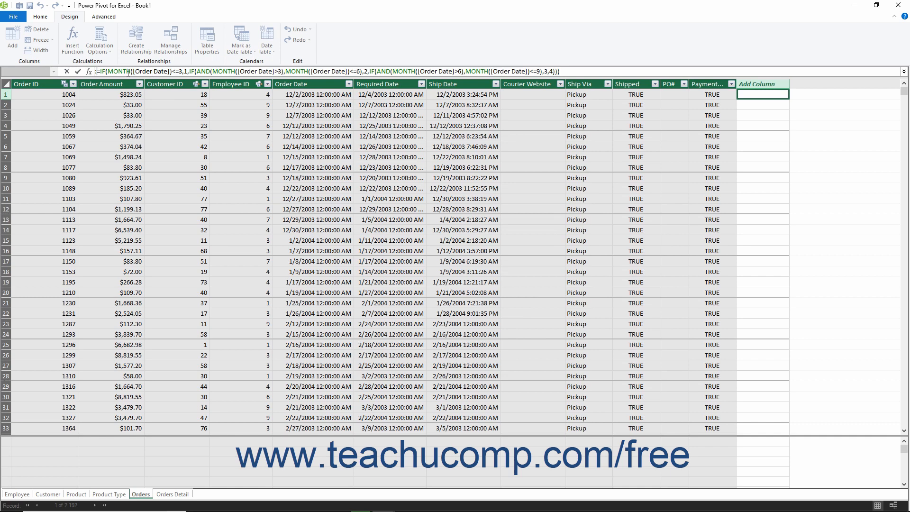
click(78, 70)
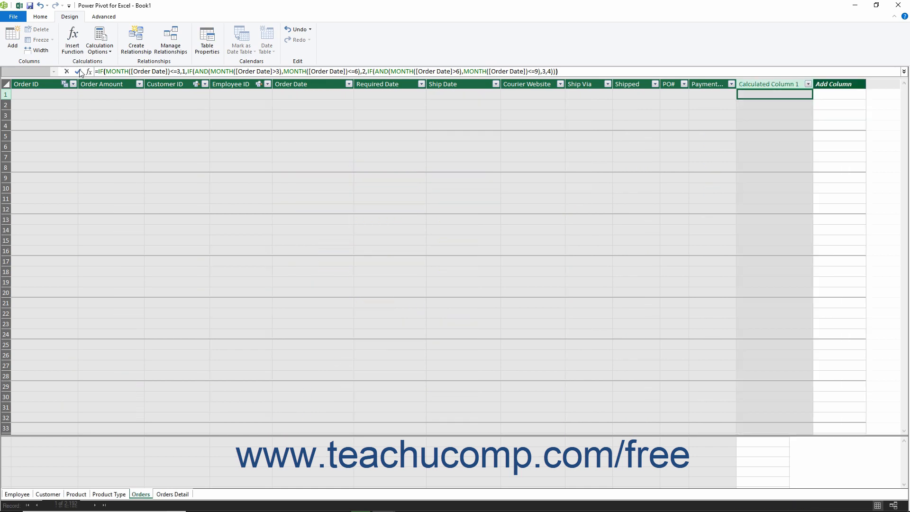
Step: Rename the new calculated column in the Orders table as Order Quarter
right_click(763, 84)
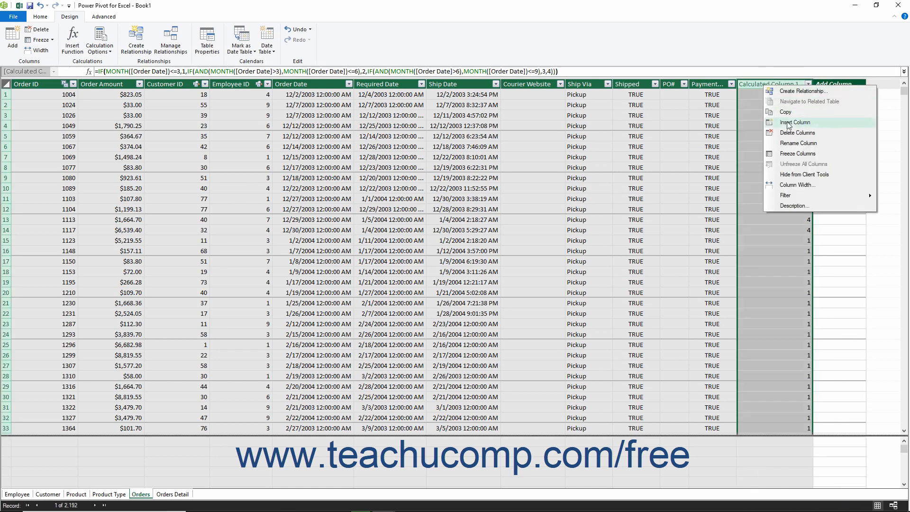
click(792, 142)
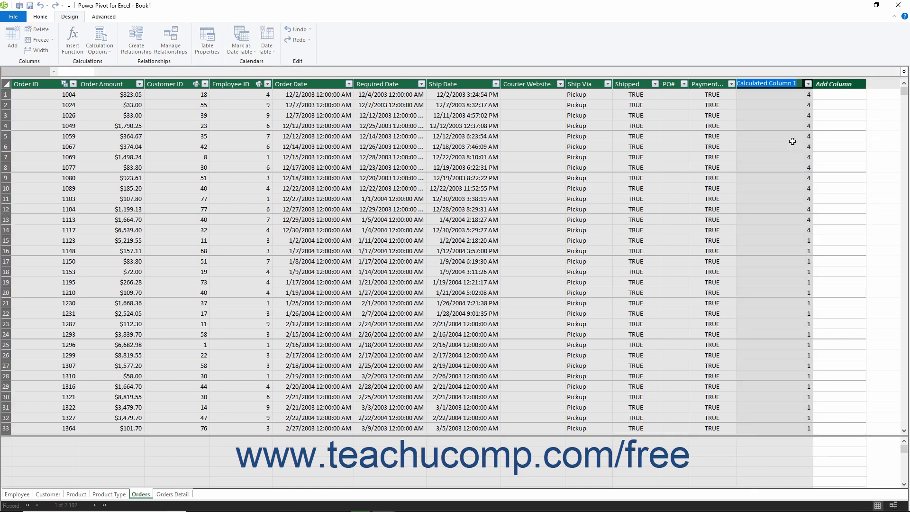
text(Order Qua)
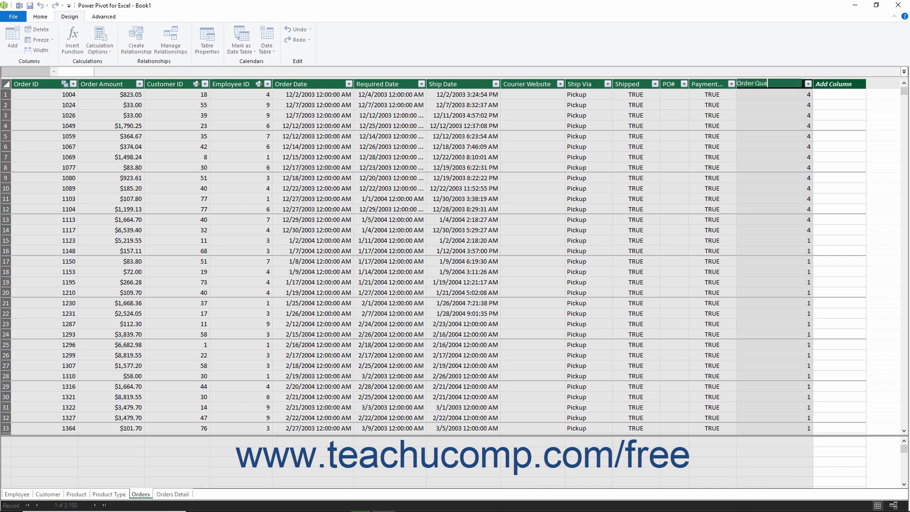
text(rter)
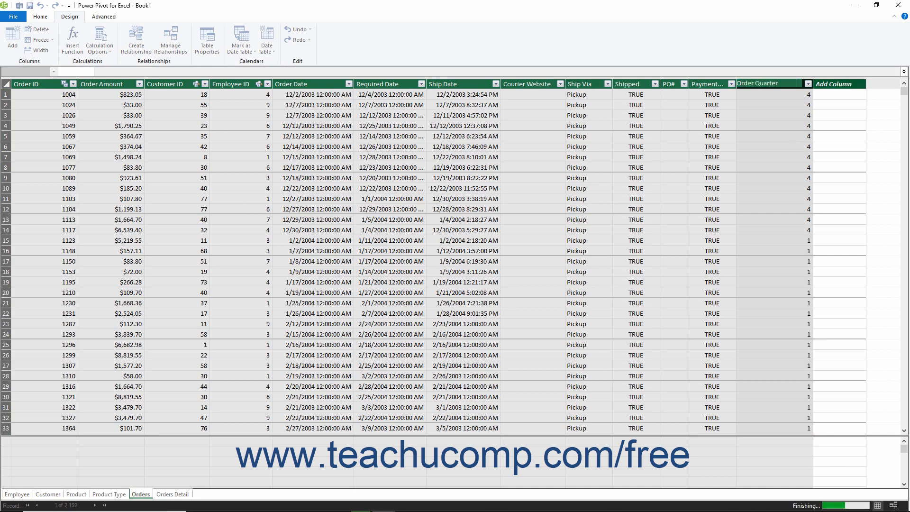
key(Return)
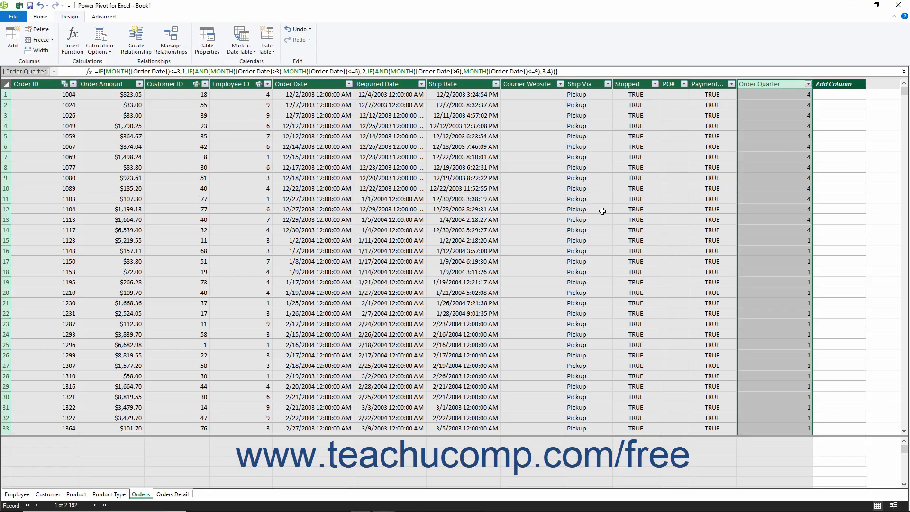